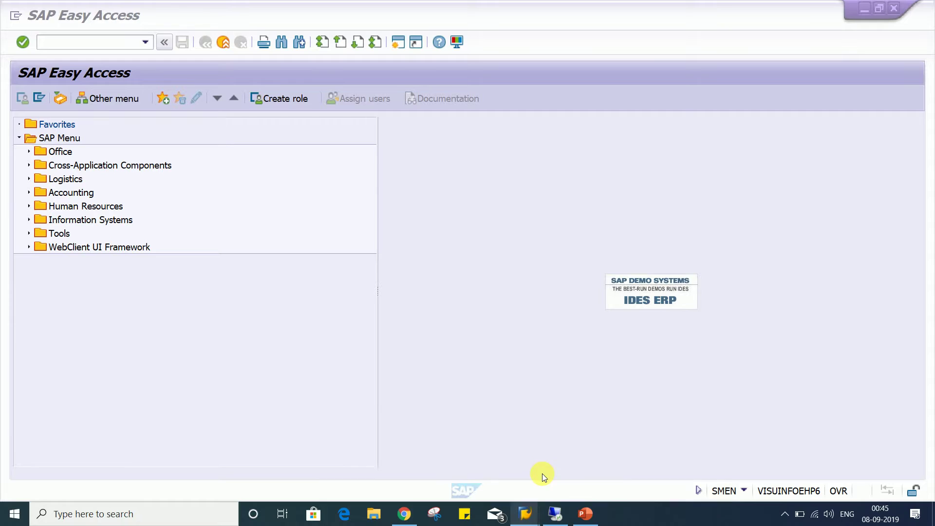
Open the vendor invoice entry transaction FB60.
{"action": "left_click", "coordinate": [95, 45]}
{"action": "type", "text": "FB60"}
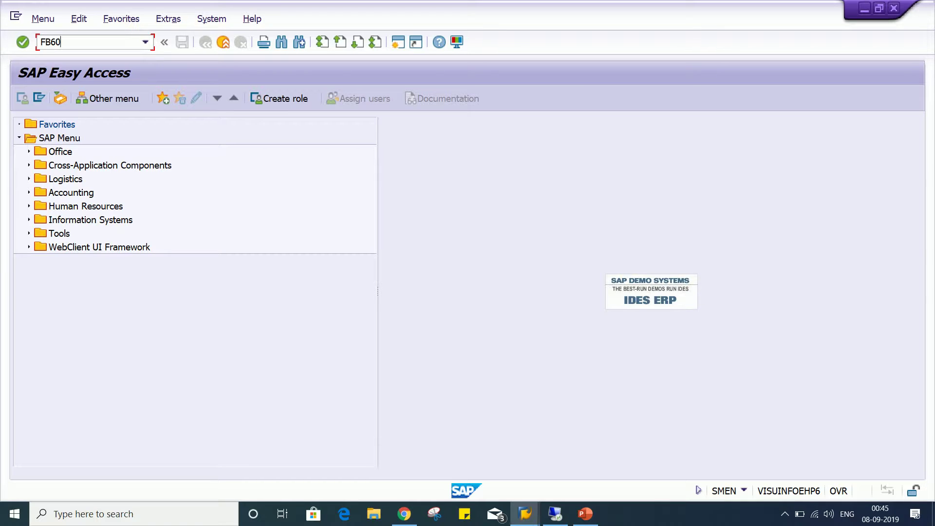
{"action": "key", "text": "Return"}
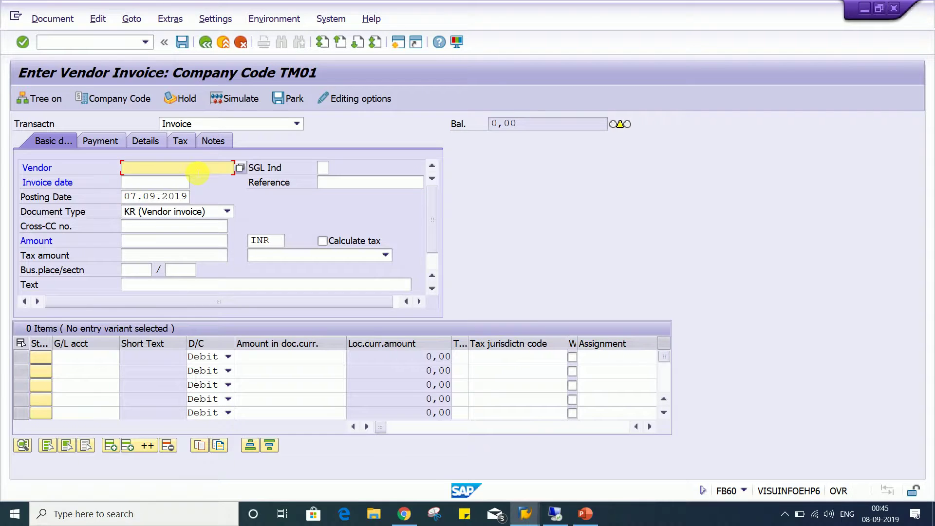
Choose the vendor TEST VENDOR_TM01 for the invoice and set the invoice date to 07.09.2019.
{"action": "left_click", "coordinate": [197, 172]}
{"action": "left_click", "coordinate": [188, 182]}
{"action": "left_click", "coordinate": [151, 183]}
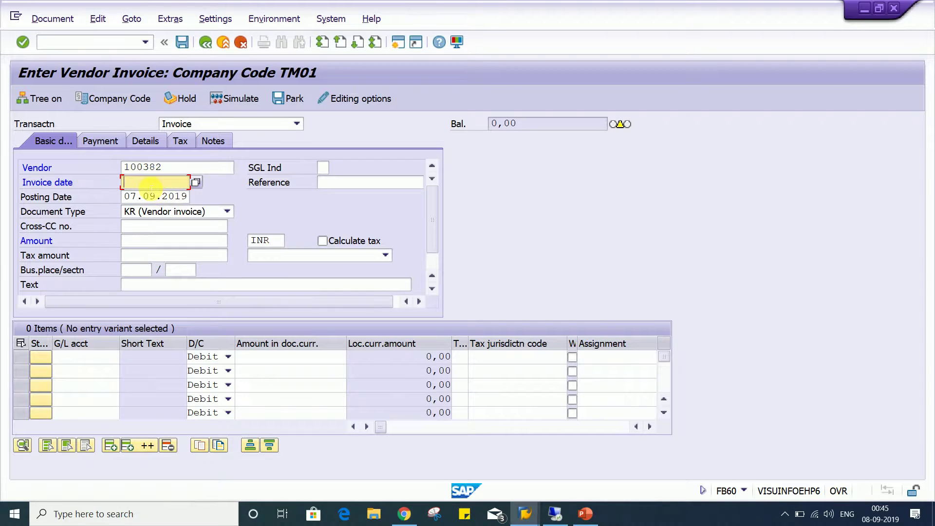
{"action": "left_click", "coordinate": [152, 183]}
{"action": "left_click", "coordinate": [146, 192]}
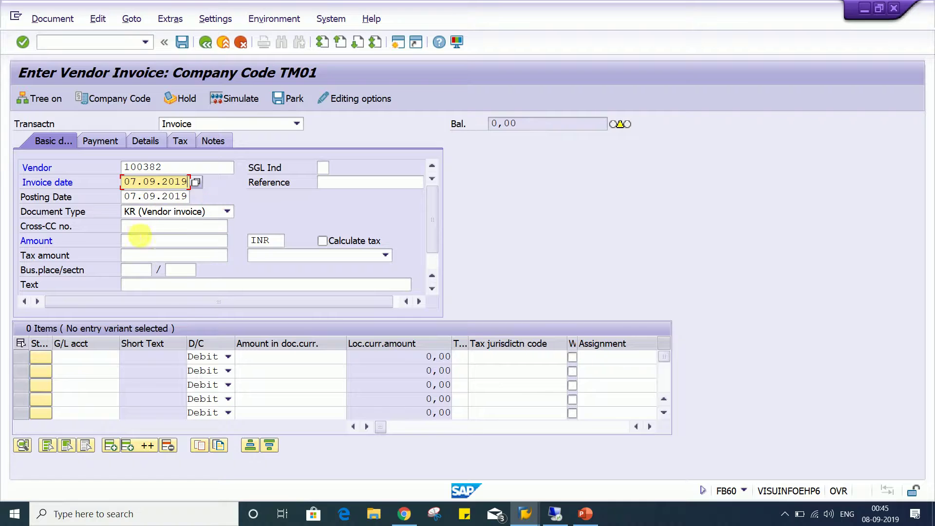
Set the invoice amount to 1000 with USD as the document currency.
{"action": "left_click", "coordinate": [139, 241]}
{"action": "type", "text": "1000"}
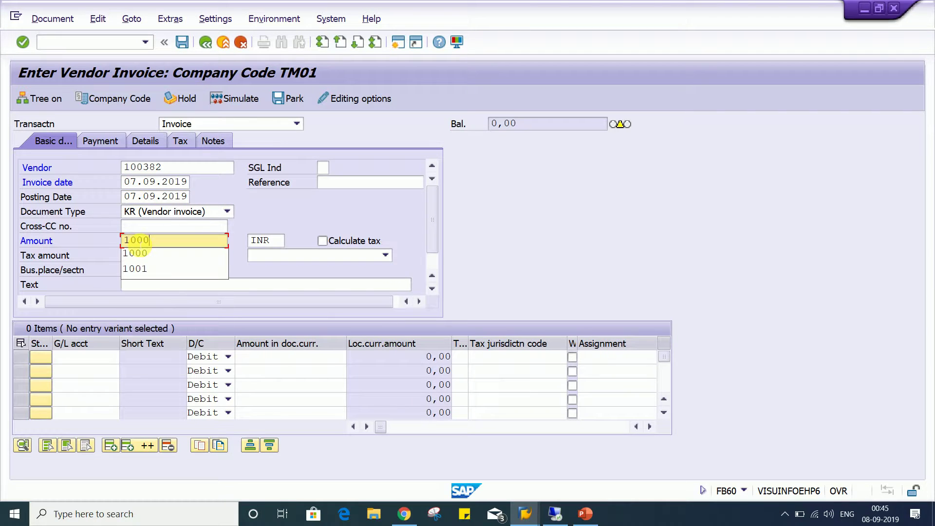
{"action": "key", "text": "Tab"}
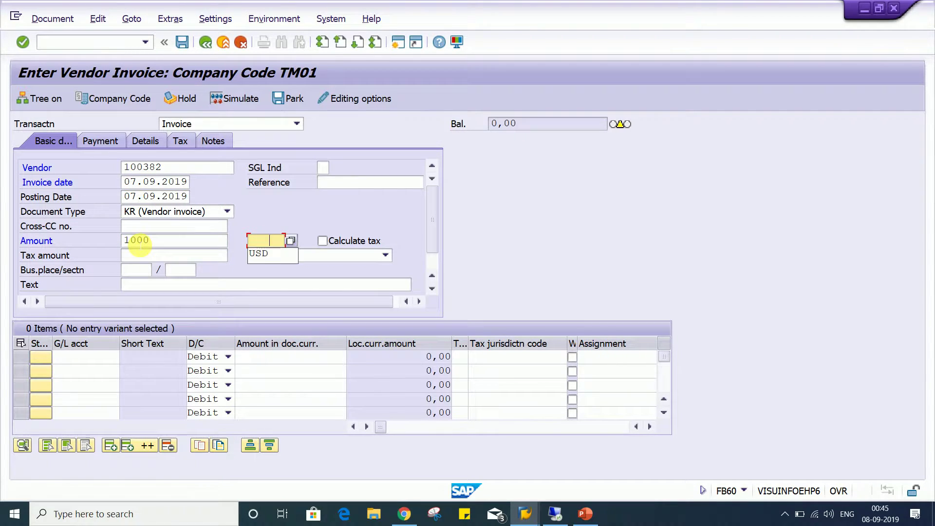
{"action": "key", "text": "Down"}
{"action": "key", "text": "Return"}
Add a debit line item of 1000 on G/L account 4000 and post the vendor invoice.
{"action": "key", "text": "ctrl+Tab"}
{"action": "key", "text": "Tab"}
{"action": "key", "text": "Down"}
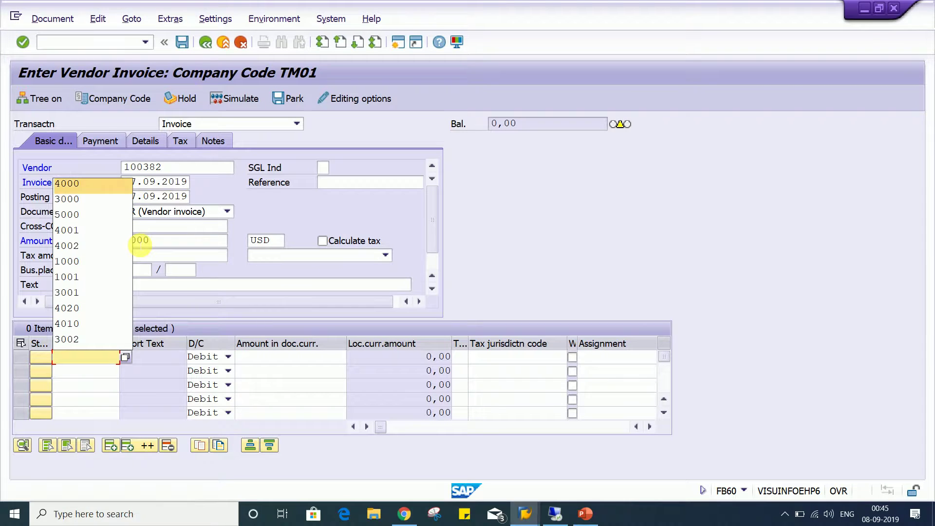
{"action": "key", "text": "Return"}
{"action": "key", "text": "Tab"}
{"action": "key", "text": "Tab"}
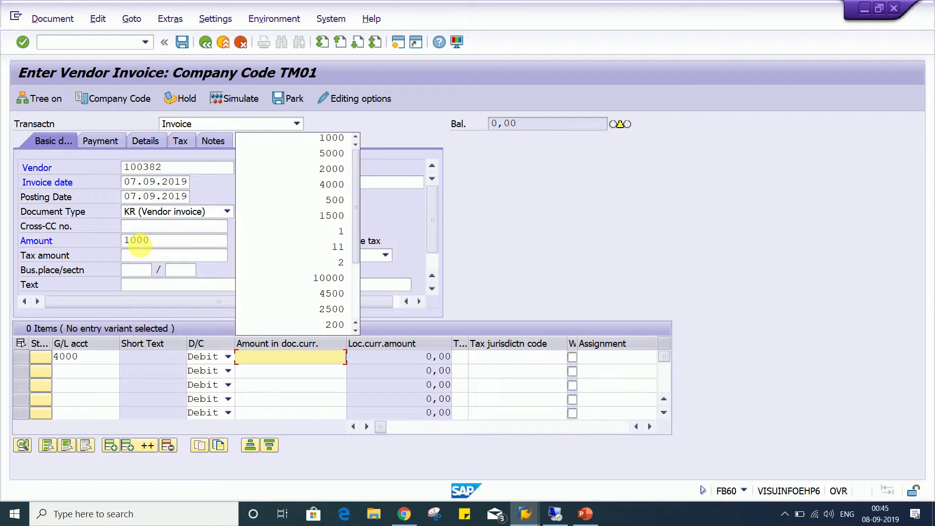
{"action": "key", "text": "Down"}
{"action": "key", "text": "Return"}
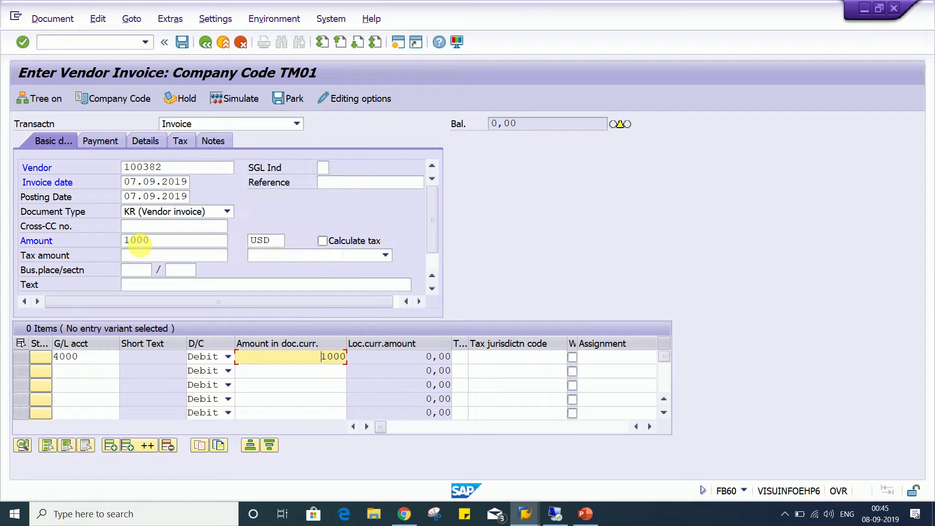
{"action": "key", "text": "Return"}
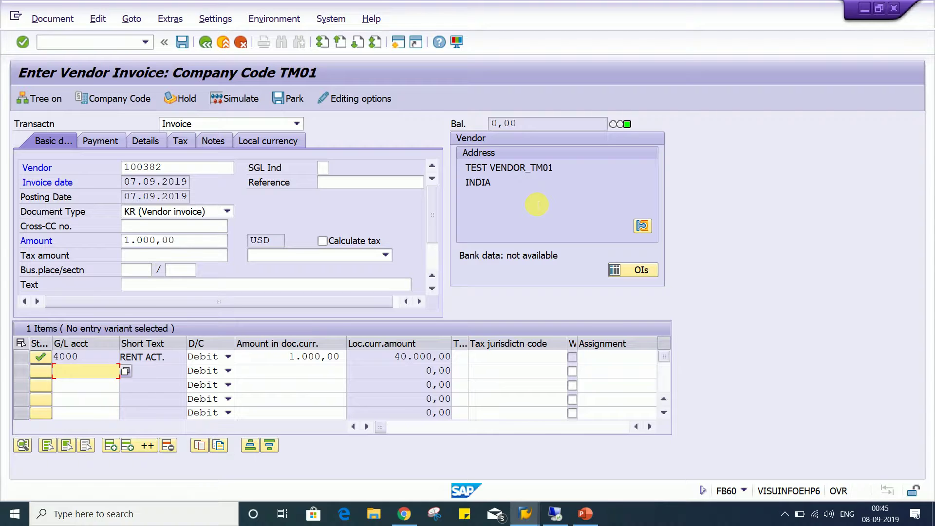
{"action": "left_click", "coordinate": [184, 44]}
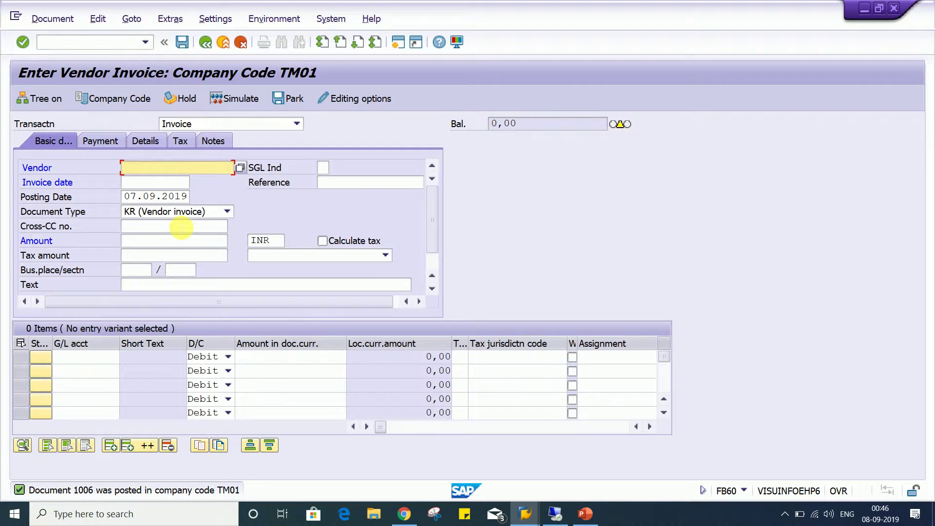
Enable "Documents only in local currency" in the accounting editing options, save the setting and return to the invoice entry.
{"action": "left_click", "coordinate": [374, 99]}
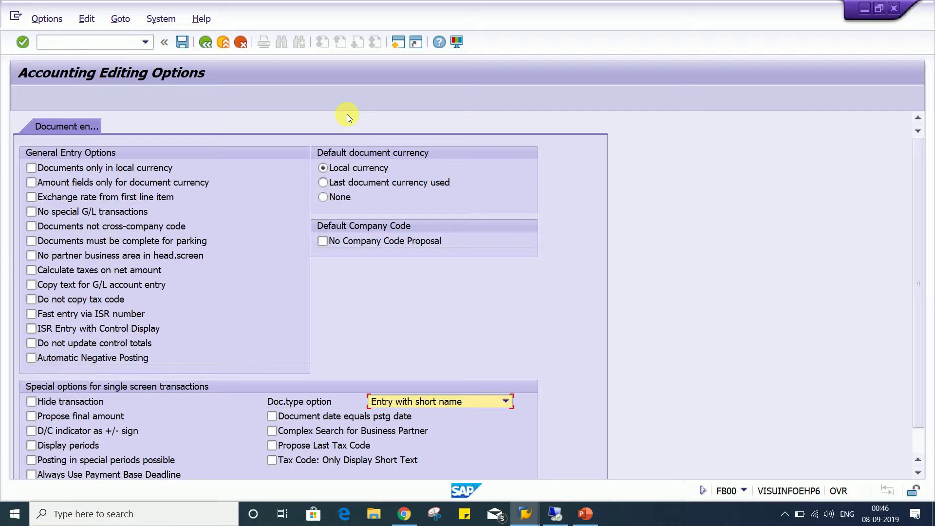
{"action": "left_click", "coordinate": [44, 169]}
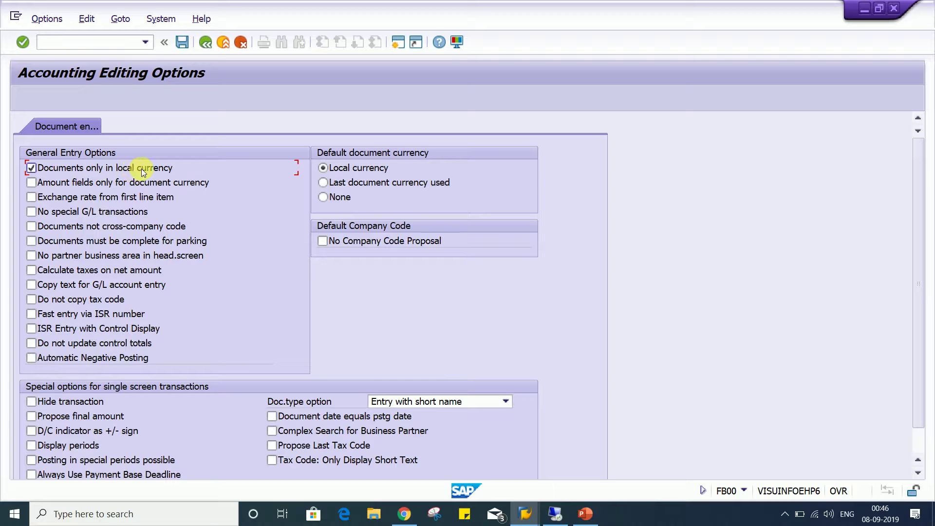
{"action": "left_click", "coordinate": [183, 43]}
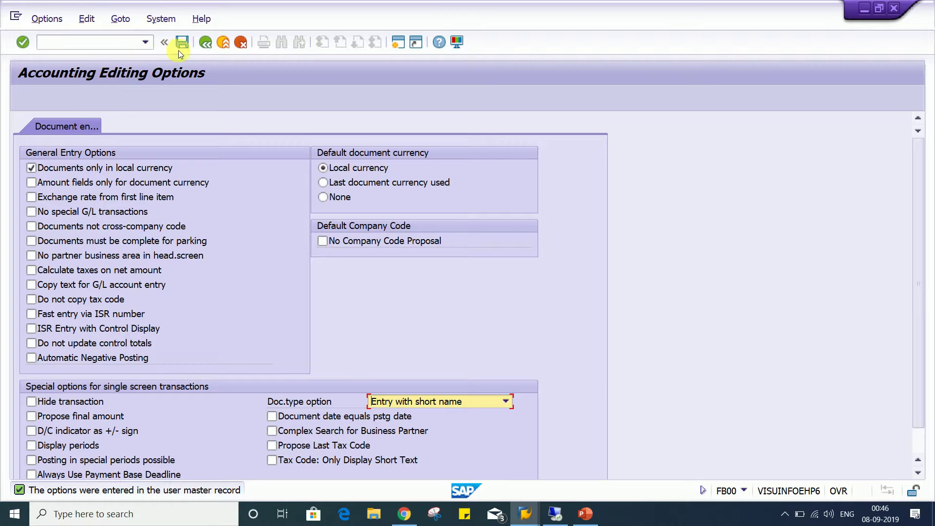
{"action": "left_click", "coordinate": [205, 43]}
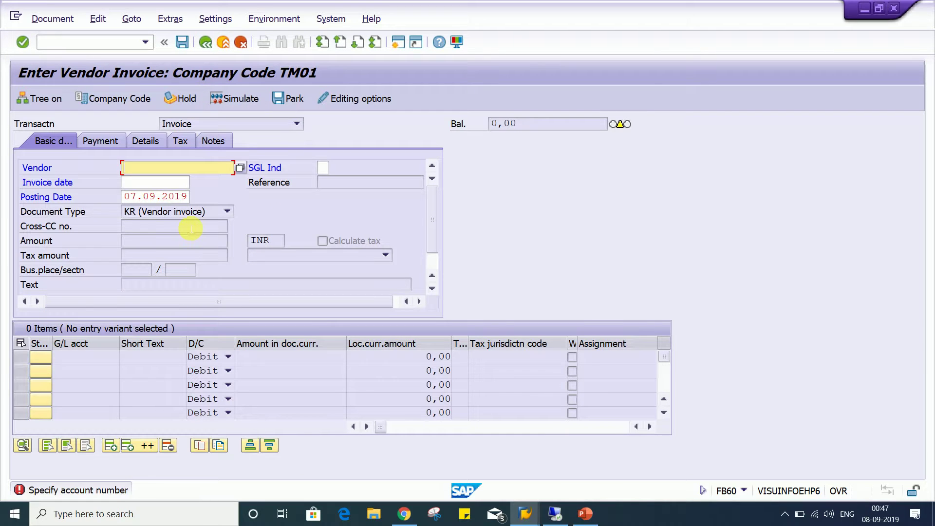
Restart the vendor invoice entry with /nFB60 to load a fresh invoice form.
{"action": "left_click", "coordinate": [145, 45]}
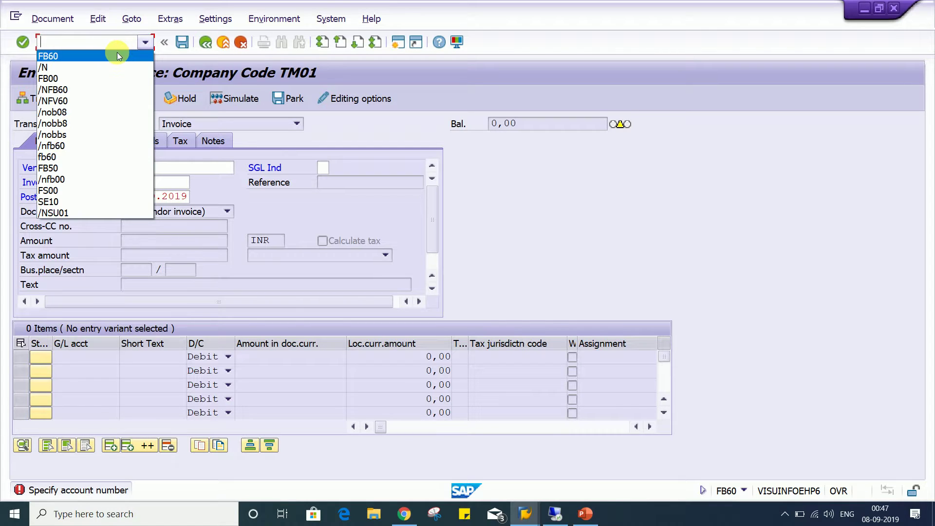
{"action": "left_click", "coordinate": [117, 53]}
{"action": "key", "text": "Left"}
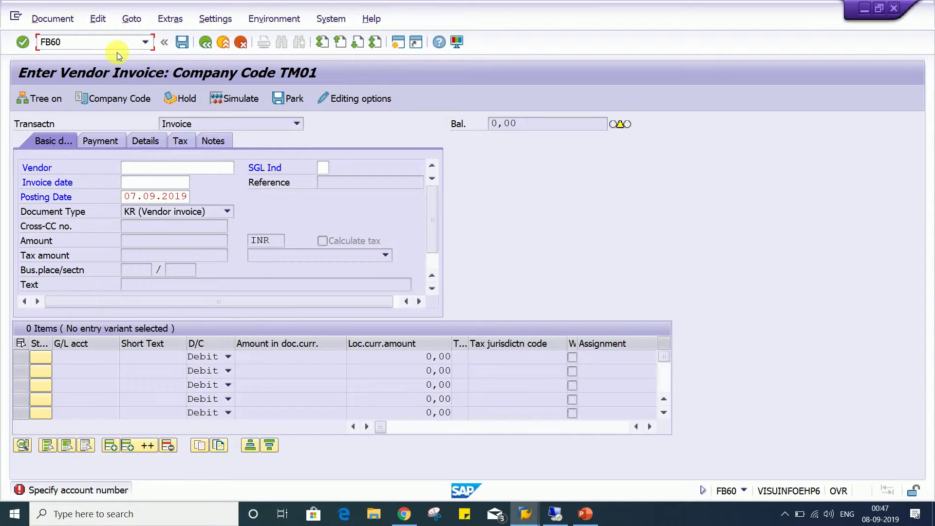
{"action": "type", "text": "/n"}
{"action": "key", "text": "Return"}
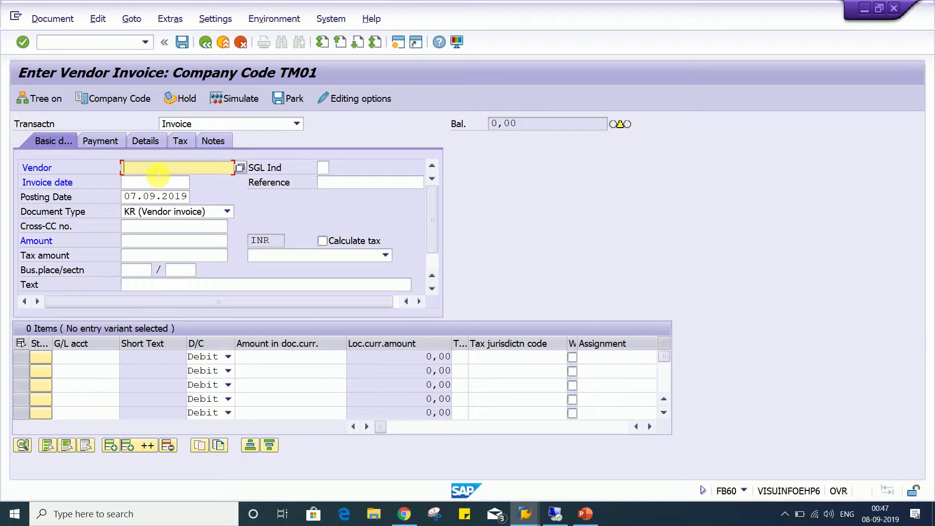
Fill the new invoice header with the vendor TEST VENDOR_TM01 and invoice date 07.09.2019.
{"action": "left_click", "coordinate": [156, 172]}
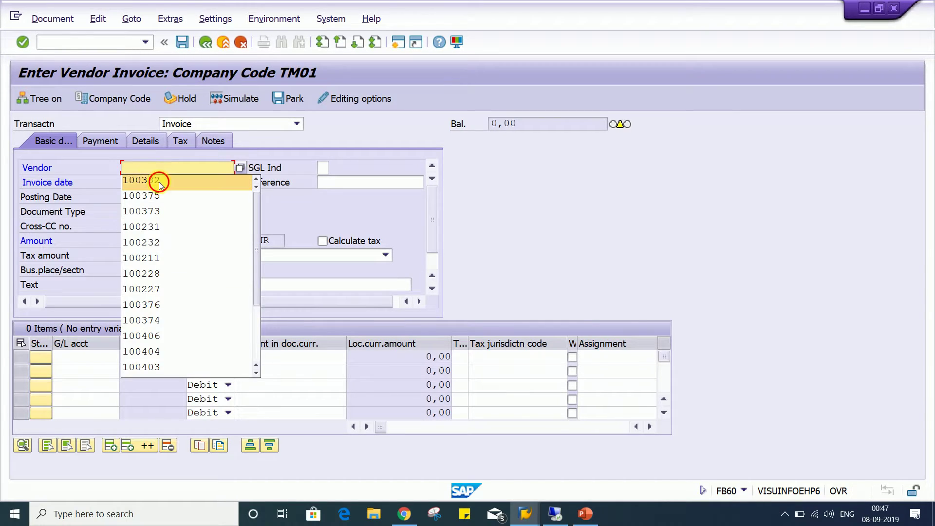
{"action": "left_click", "coordinate": [160, 184]}
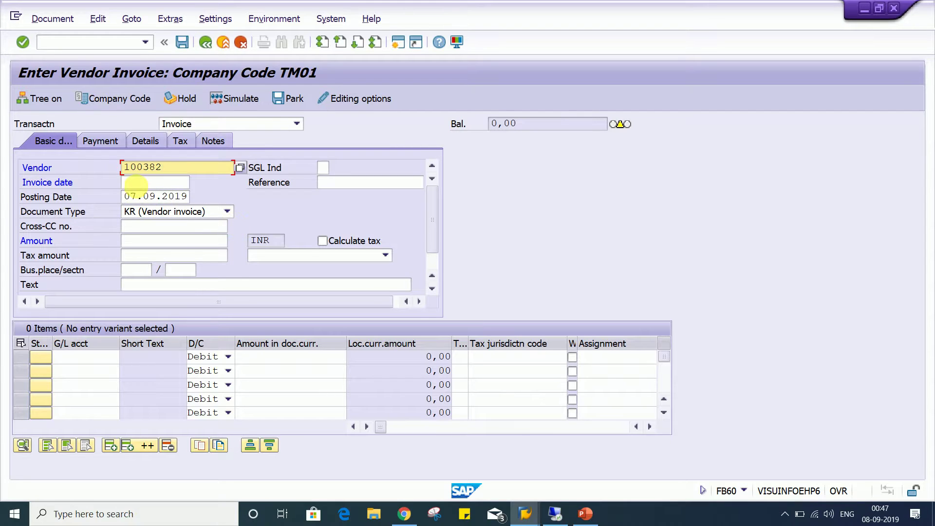
{"action": "left_click", "coordinate": [135, 184]}
{"action": "left_click", "coordinate": [152, 194]}
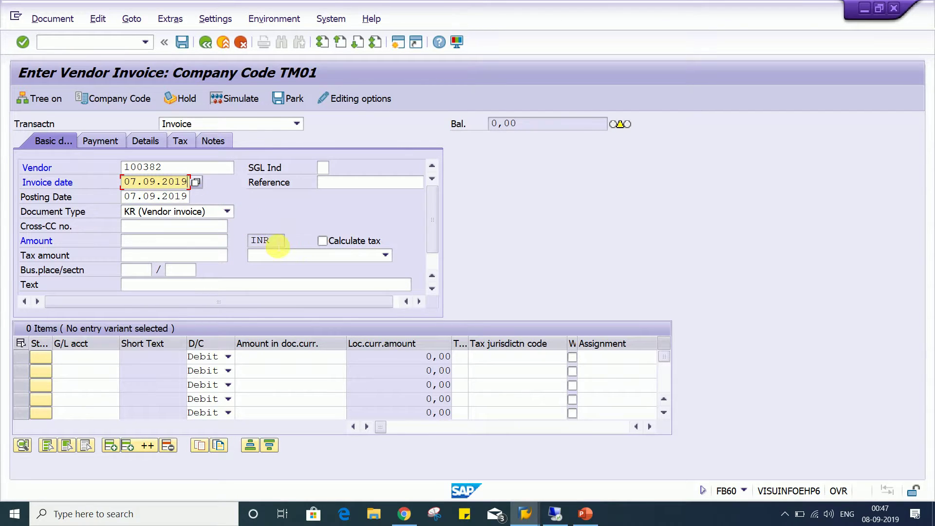
Check whether the document currency field of the new invoice can be edited.
{"action": "left_click", "coordinate": [266, 240]}
{"action": "left_click", "coordinate": [269, 240]}
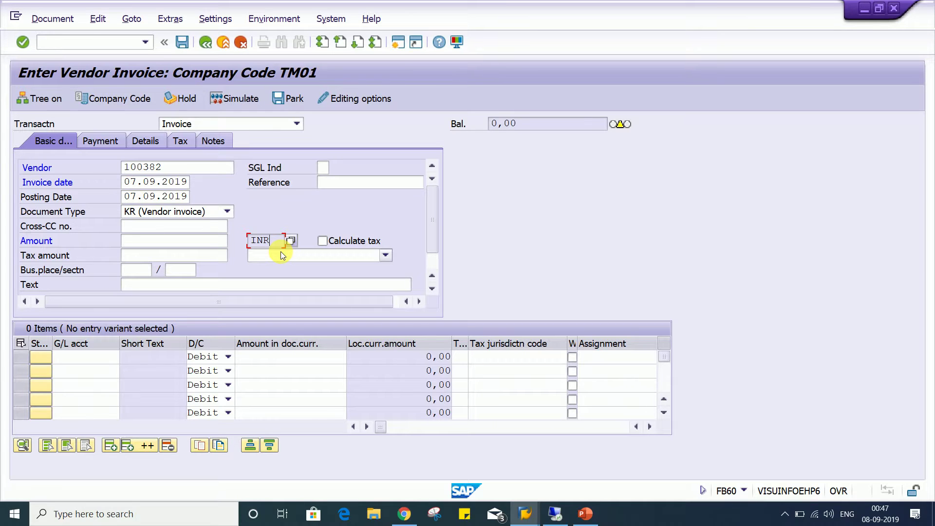
{"action": "left_click_drag", "start_coordinate": [271, 241], "coordinate": [246, 241]}
{"action": "left_click", "coordinate": [276, 242]}
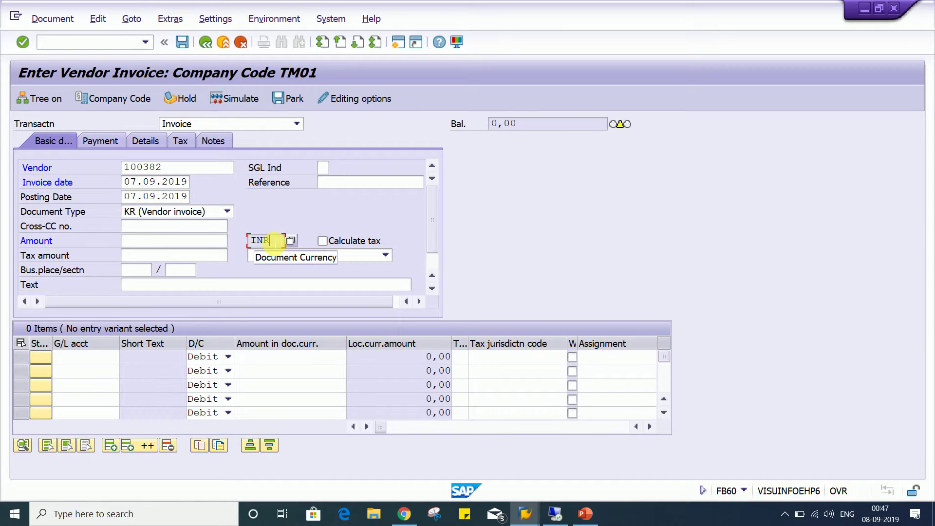
Set the invoice amount to 1000 and enter a matching 1000 debit line item on G/L account 4000.
{"action": "left_click", "coordinate": [159, 242]}
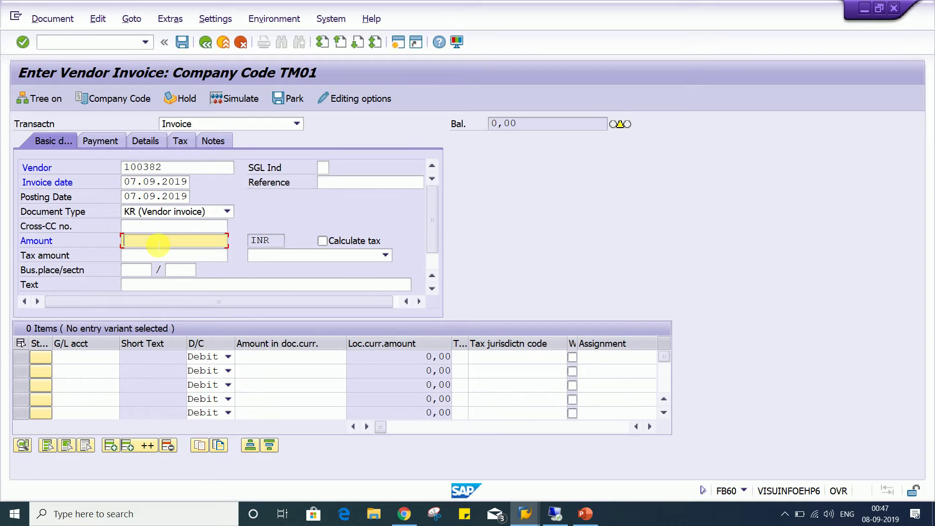
{"action": "left_click", "coordinate": [156, 252]}
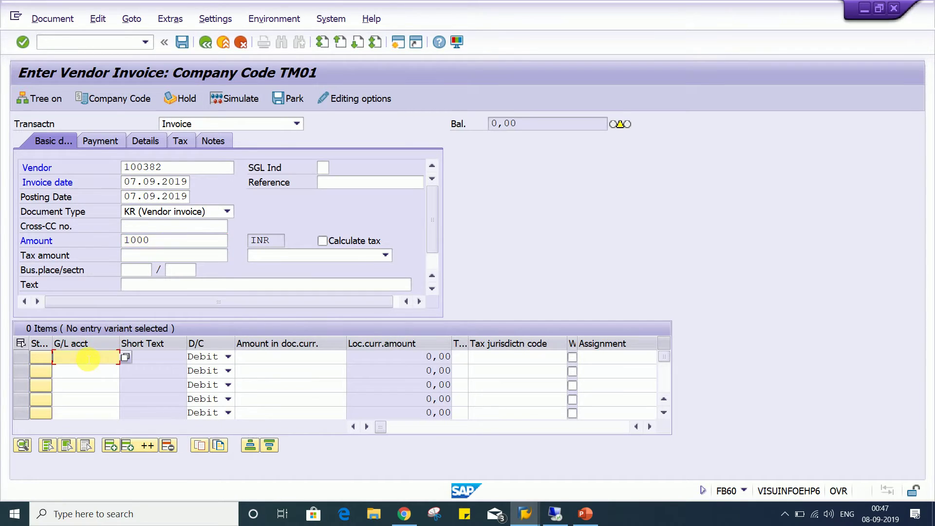
{"action": "left_click", "coordinate": [88, 359]}
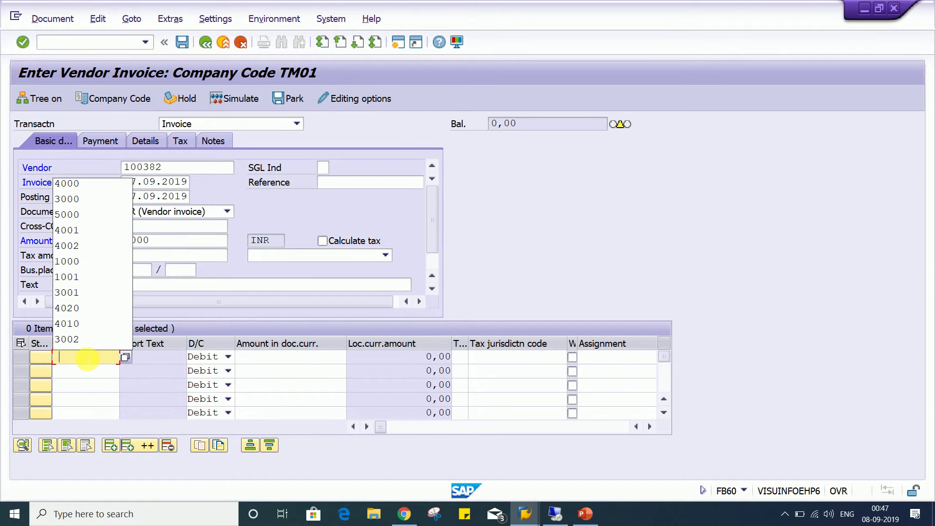
{"action": "left_click", "coordinate": [79, 186]}
{"action": "left_click", "coordinate": [314, 357]}
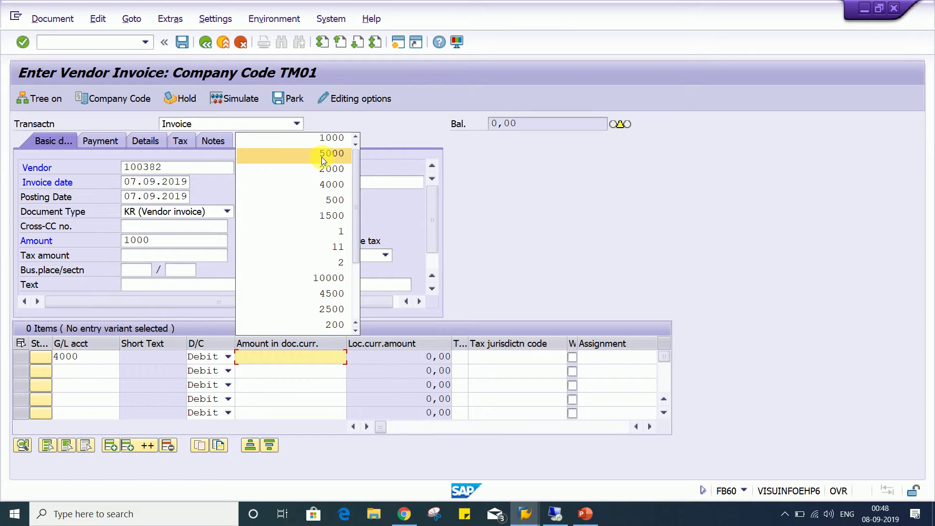
{"action": "left_click", "coordinate": [319, 139]}
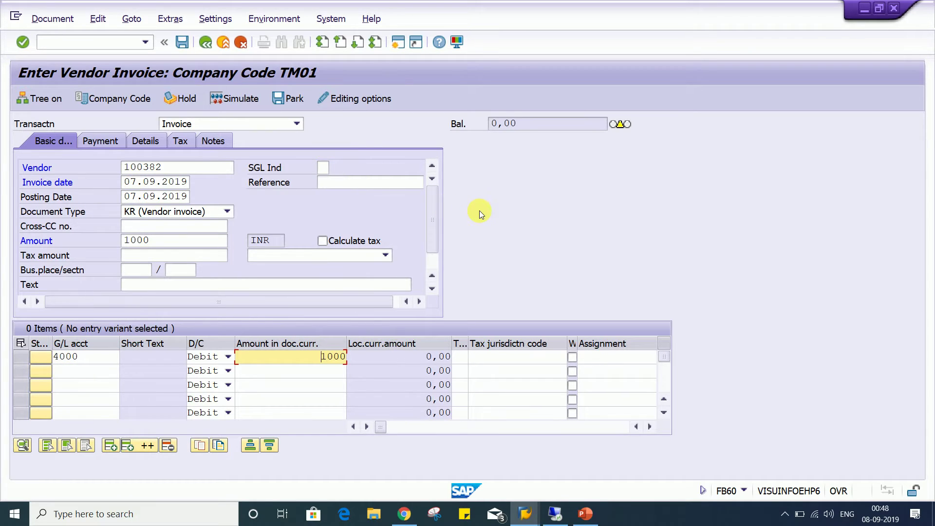
{"action": "key", "text": "Return"}
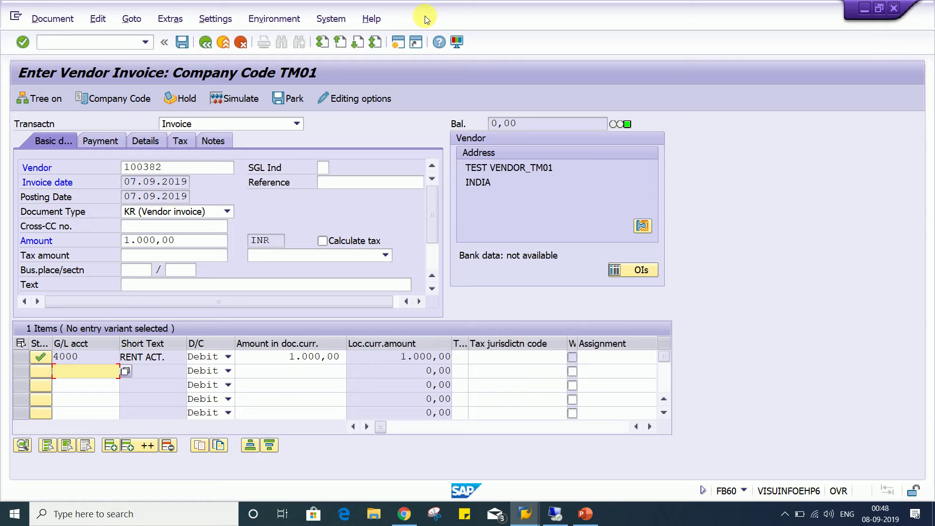
Open transaction FB00 in a new session and view its document display options and document entry options.
{"action": "left_click", "coordinate": [400, 44]}
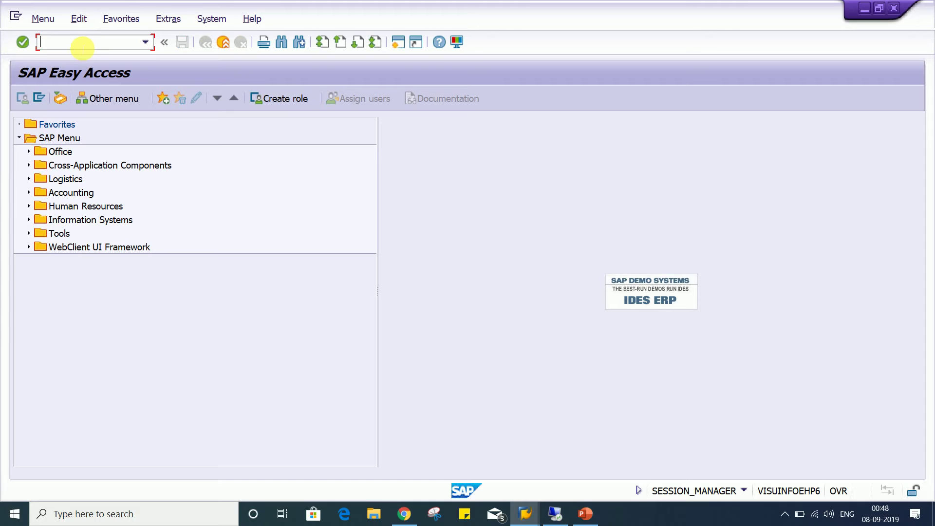
{"action": "type", "text": "FB00"}
{"action": "key", "text": "Return"}
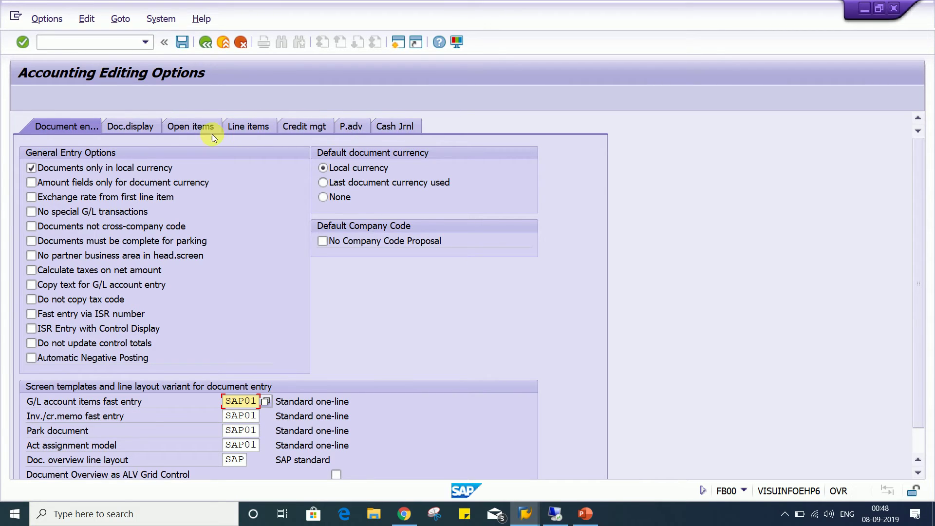
{"action": "left_click", "coordinate": [121, 127]}
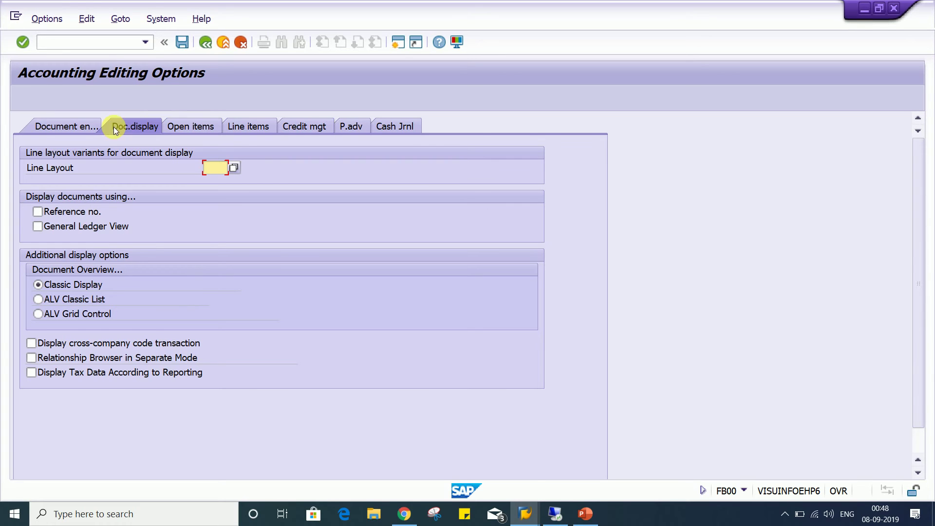
{"action": "left_click", "coordinate": [72, 127]}
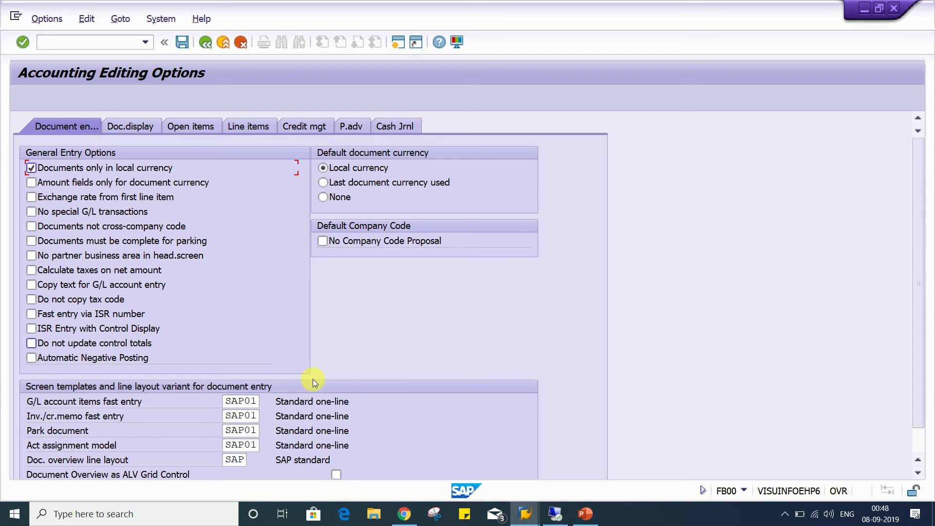
Switch back to the vendor invoice session, view its editing options for comparison, and leave them.
{"action": "left_click", "coordinate": [526, 509]}
{"action": "left_click", "coordinate": [467, 466]}
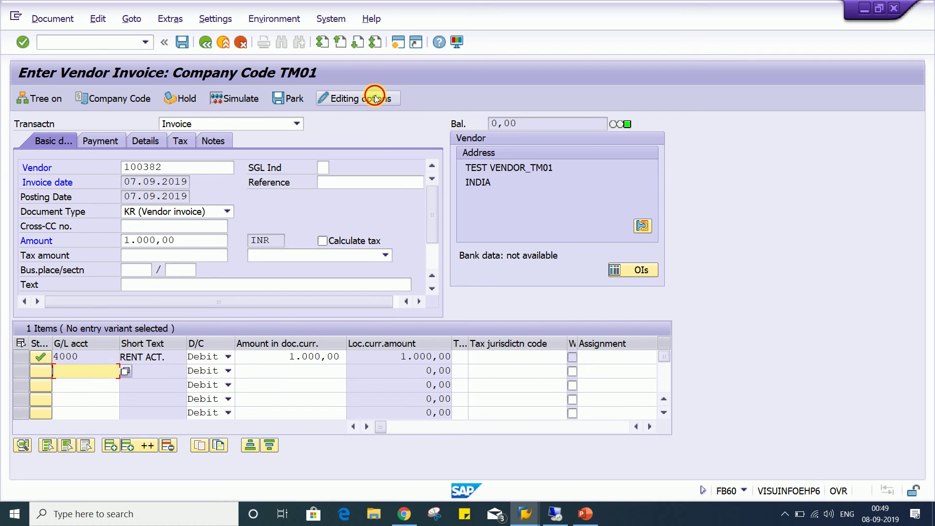
{"action": "left_click", "coordinate": [375, 99]}
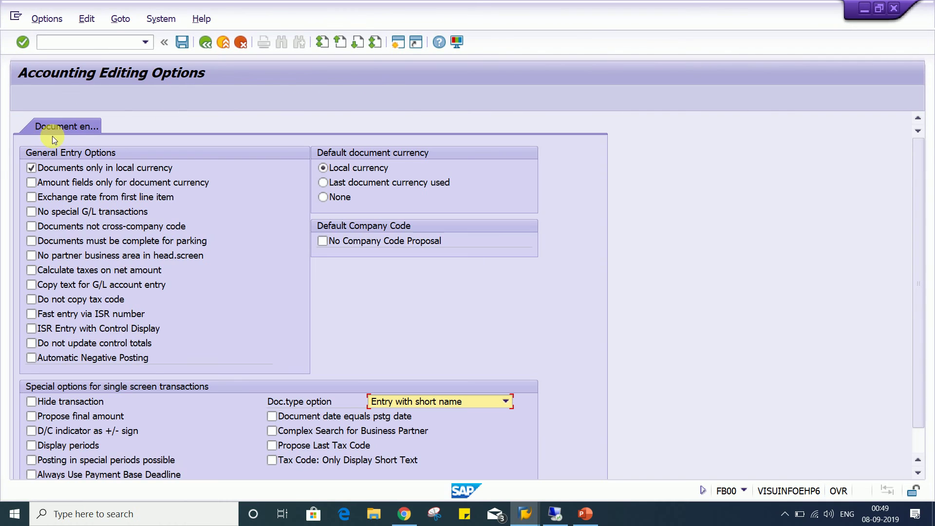
{"action": "left_click", "coordinate": [204, 44]}
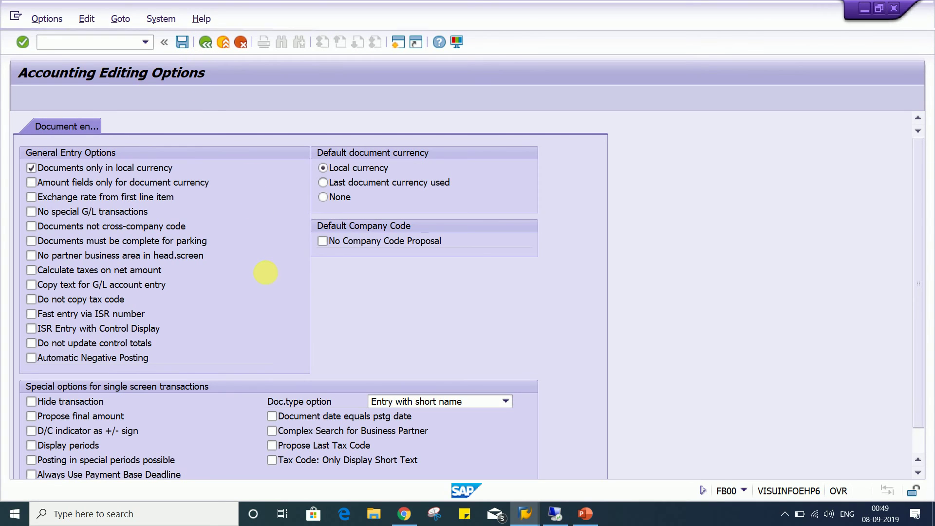